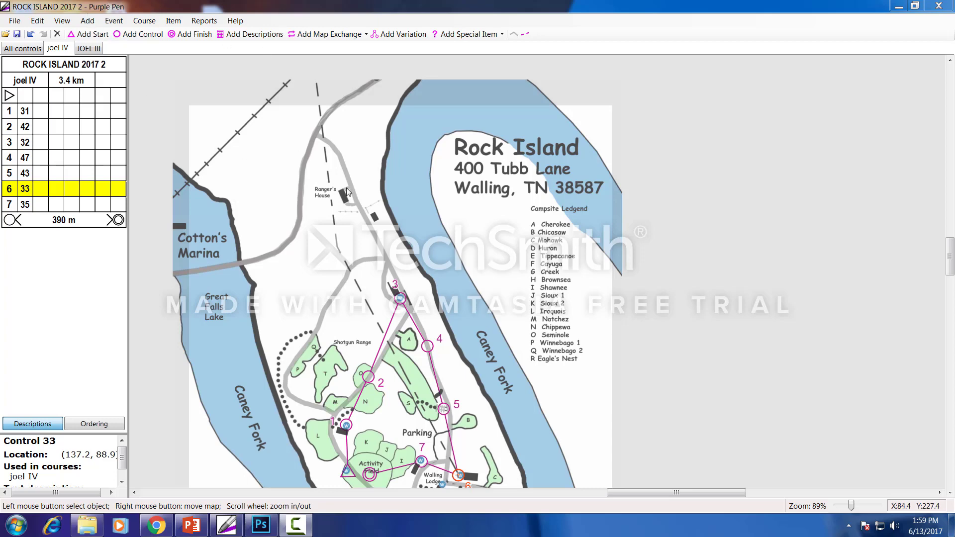
Inspect controls 47, 32 and 42 on the course map.
{"action": "left_click_drag", "start_coordinate": [949, 255], "coordinate": [949, 263]}
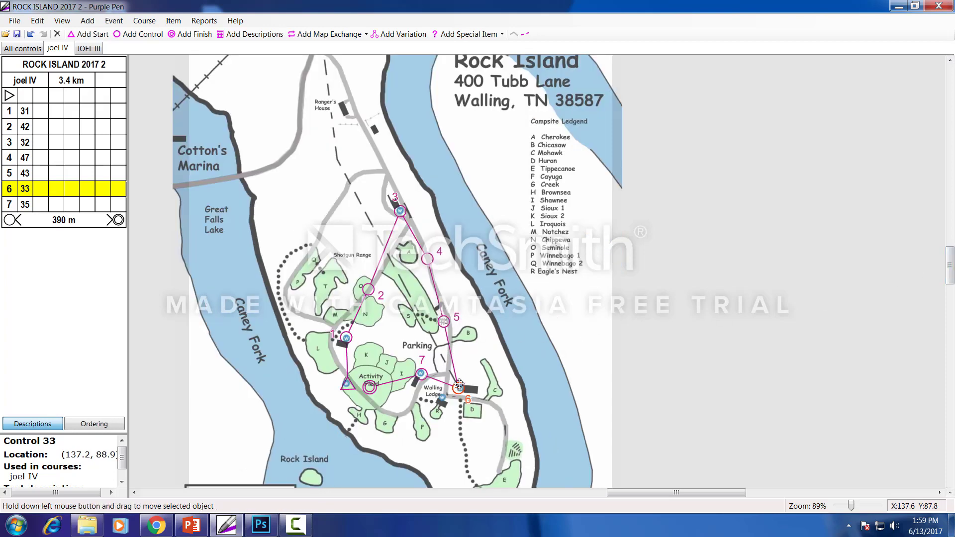
{"action": "left_click", "coordinate": [428, 259]}
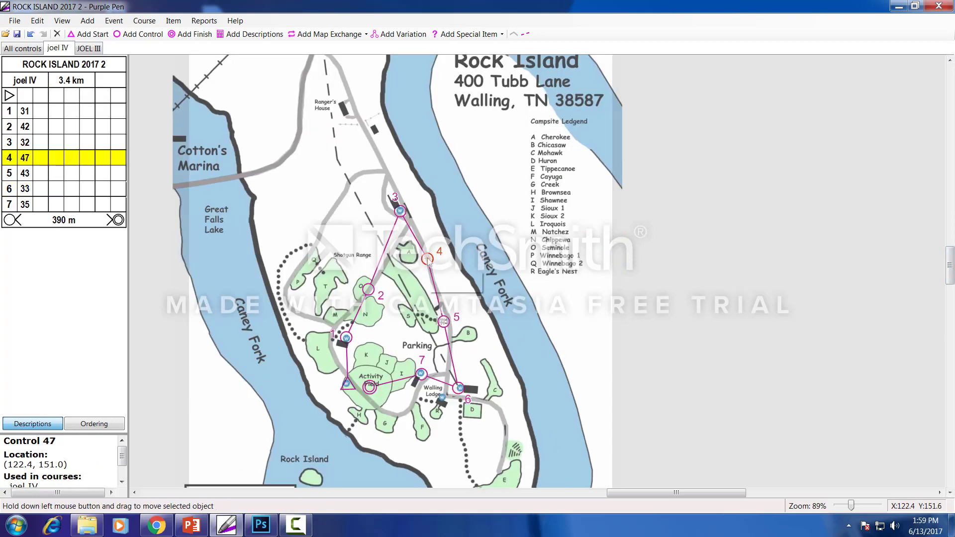
{"action": "left_click", "coordinate": [399, 210]}
{"action": "left_click", "coordinate": [371, 292]}
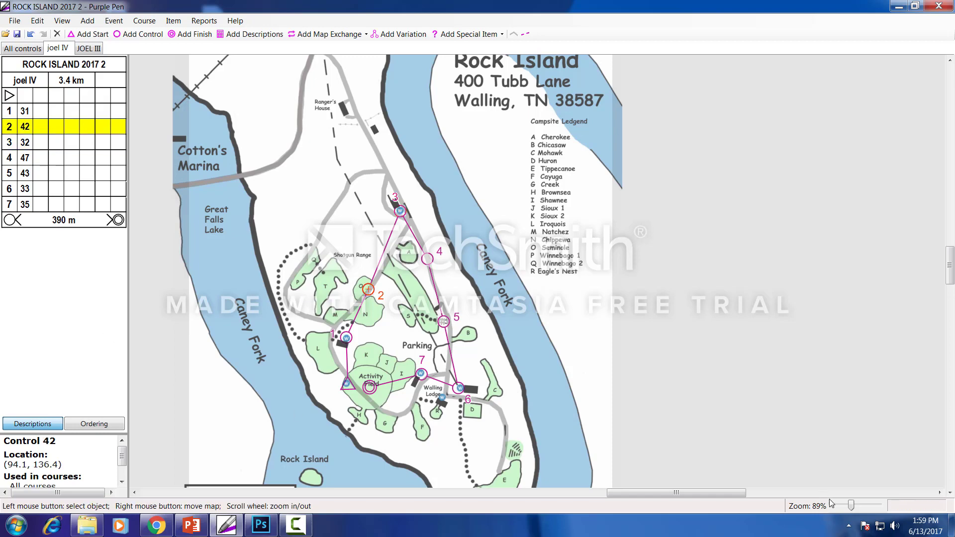
Zoom far into the map and nudge control 42 slightly lower.
{"action": "left_click_drag", "start_coordinate": [856, 505], "coordinate": [873, 505]}
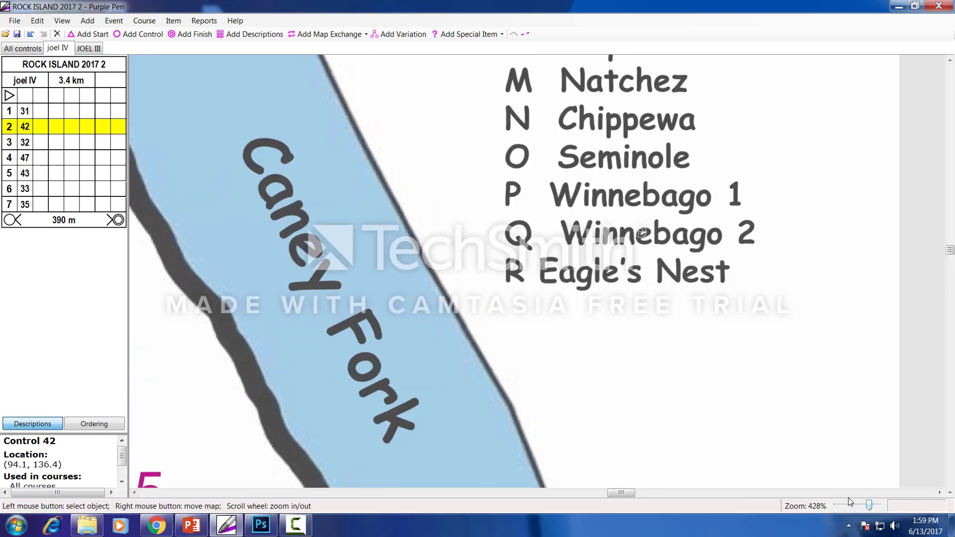
{"action": "scroll", "coordinate": [574, 265], "scroll_direction": "down", "scroll_amount": 2}
{"action": "scroll", "coordinate": [575, 265], "scroll_direction": "down", "scroll_amount": 2}
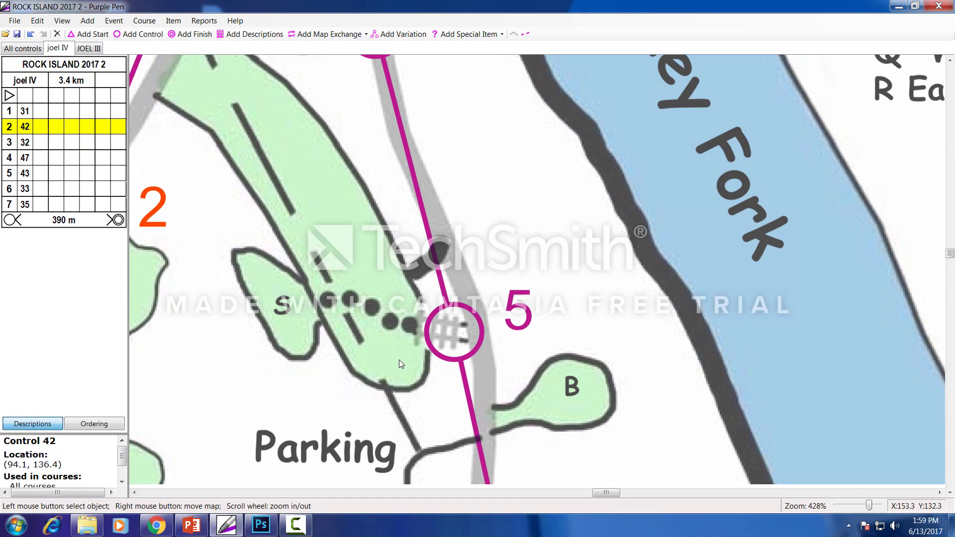
{"action": "scroll", "coordinate": [600, 206], "scroll_direction": "up", "scroll_amount": 2}
{"action": "scroll", "coordinate": [368, 294], "scroll_direction": "down", "scroll_amount": 2}
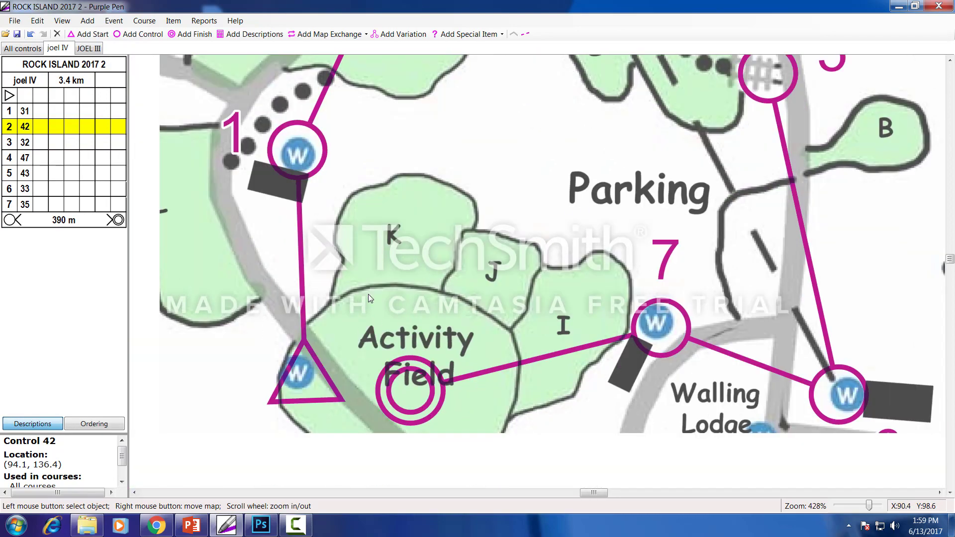
{"action": "scroll", "coordinate": [309, 369], "scroll_direction": "up", "scroll_amount": 2}
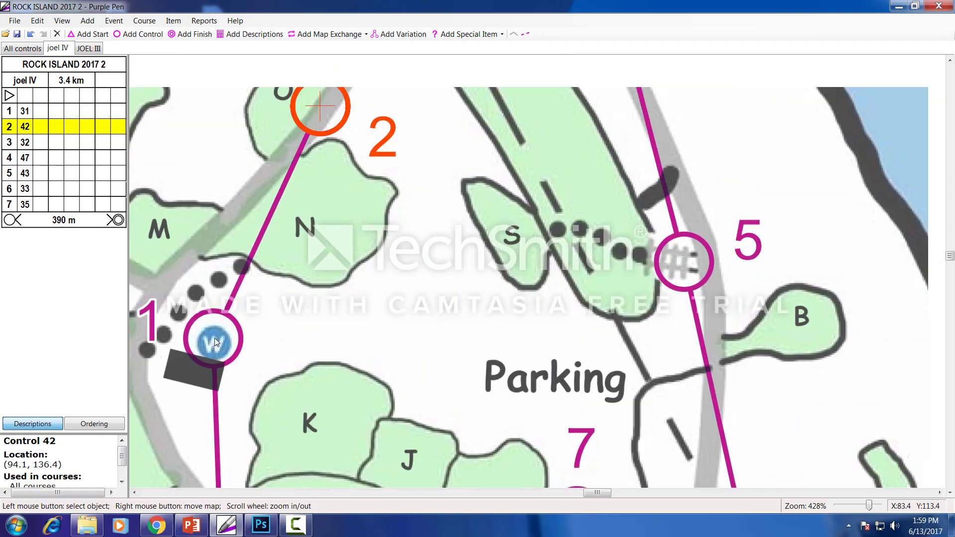
{"action": "mouse_move", "coordinate": [317, 167]}
{"action": "left_mouse_down"}
{"action": "mouse_move", "coordinate": [305, 247]}
{"action": "mouse_move", "coordinate": [315, 170]}
{"action": "mouse_move", "coordinate": [318, 182]}
{"action": "left_mouse_up"}
Pan past Shotgun Range, control 4, Parking and Activity Field, then zoom out to show every control.
{"action": "left_click_drag", "start_coordinate": [368, 158], "coordinate": [338, 283]}
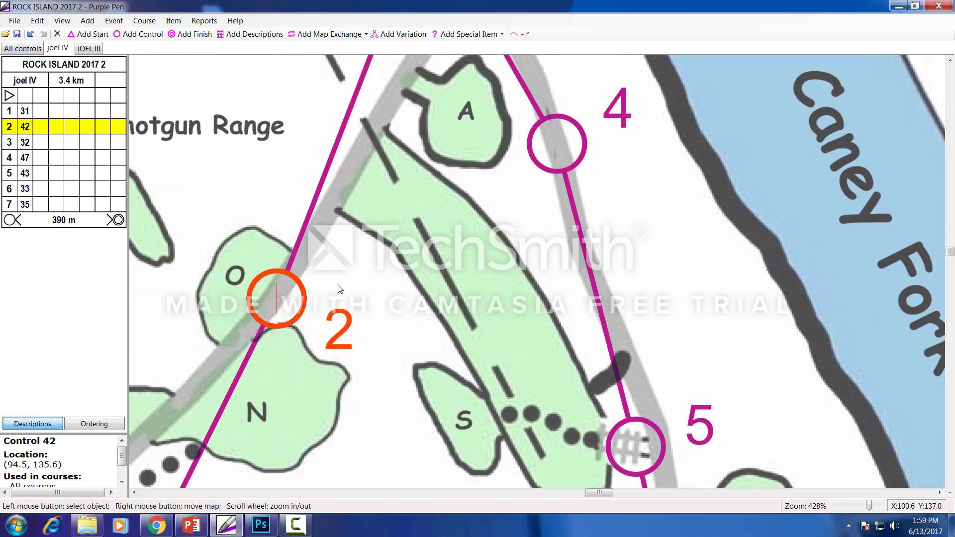
{"action": "left_click_drag", "start_coordinate": [377, 188], "coordinate": [419, 166]}
{"action": "left_click_drag", "start_coordinate": [417, 393], "coordinate": [463, 154]}
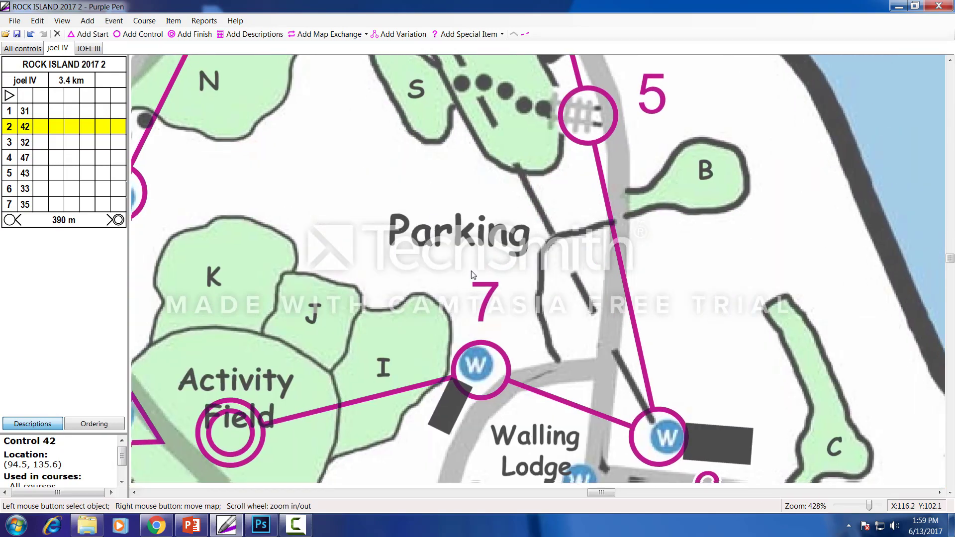
{"action": "left_click_drag", "start_coordinate": [434, 305], "coordinate": [562, 205]}
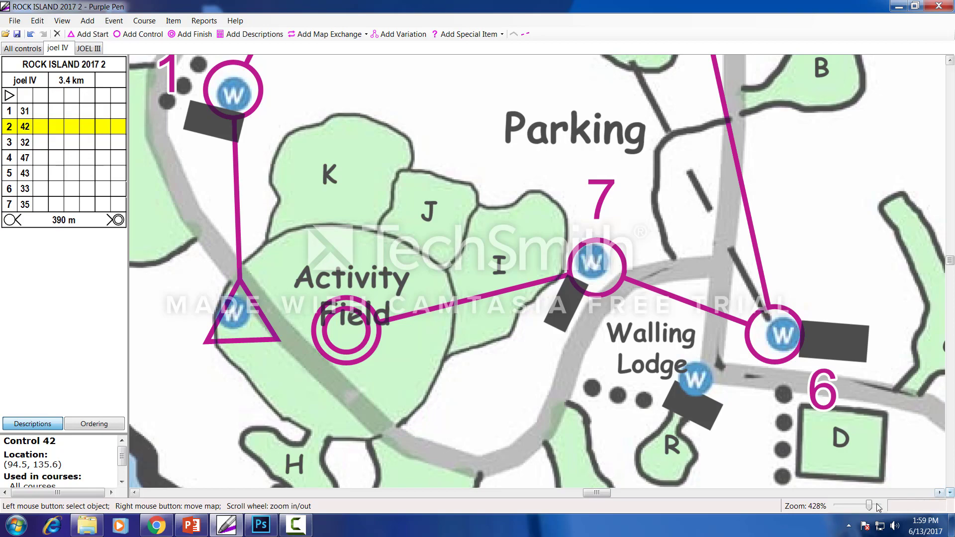
{"action": "left_click_drag", "start_coordinate": [869, 505], "coordinate": [855, 505]}
{"action": "left_click", "coordinate": [15, 48]}
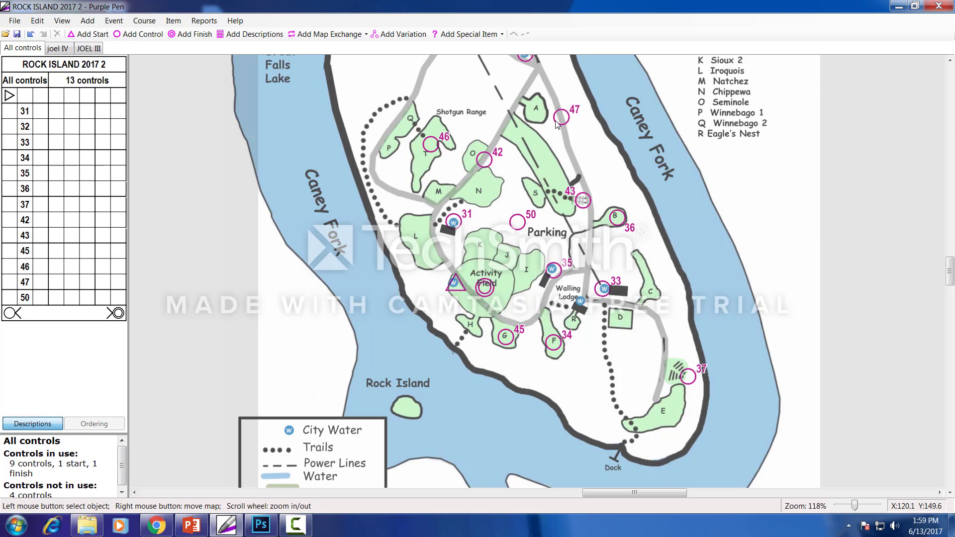
Pan to the Marina and legend, inspect controls 36 and 45, then return to joel IV.
{"action": "left_click_drag", "start_coordinate": [605, 144], "coordinate": [615, 175]}
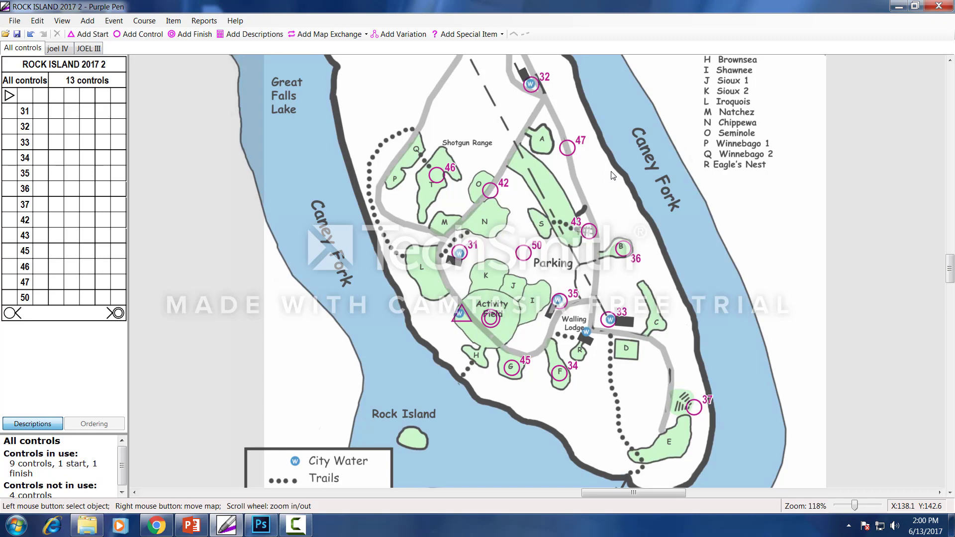
{"action": "left_click_drag", "start_coordinate": [603, 180], "coordinate": [613, 219]}
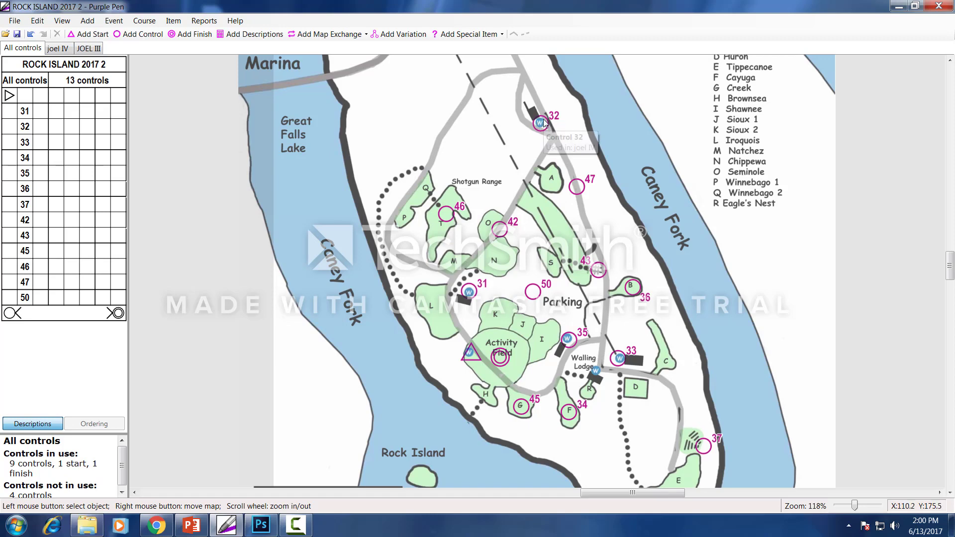
{"action": "left_click", "coordinate": [41, 192]}
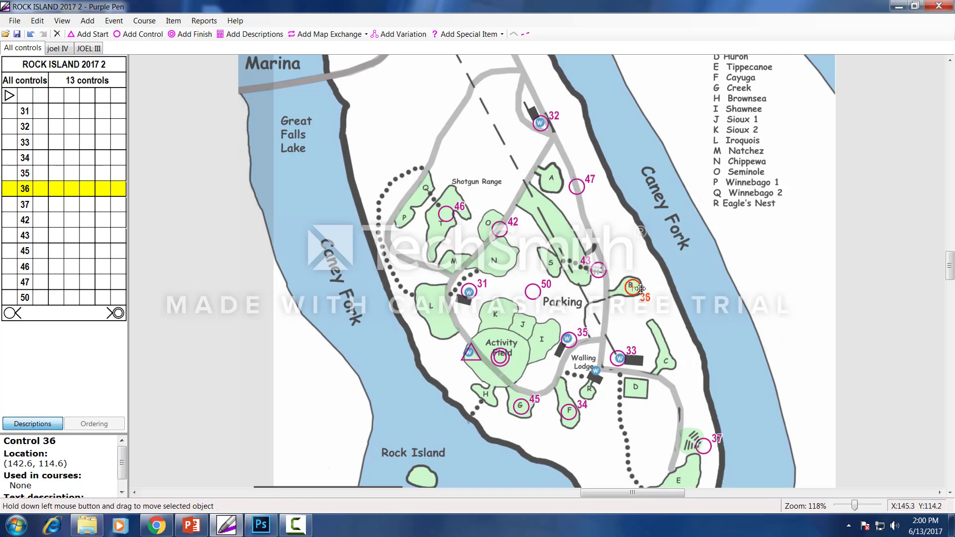
{"action": "left_click", "coordinate": [60, 252]}
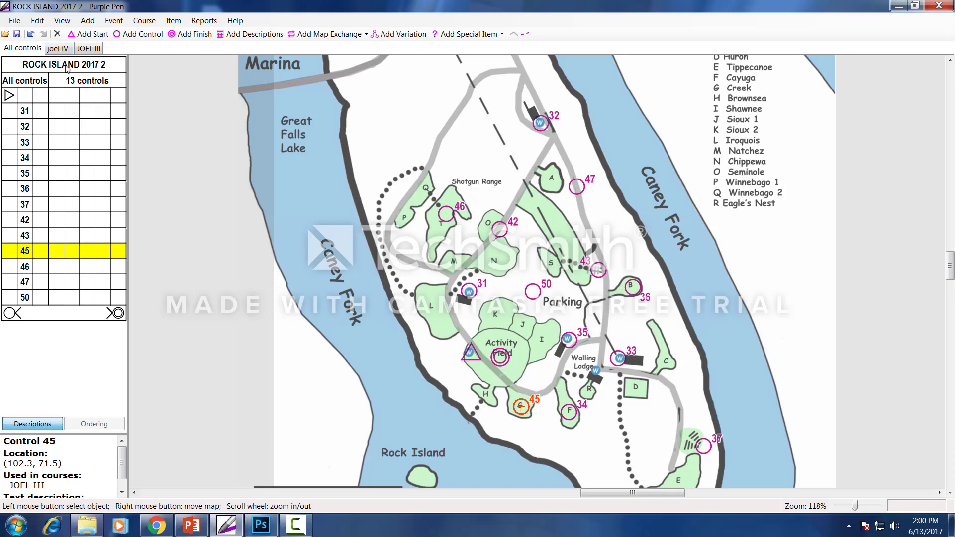
{"action": "left_click", "coordinate": [71, 51]}
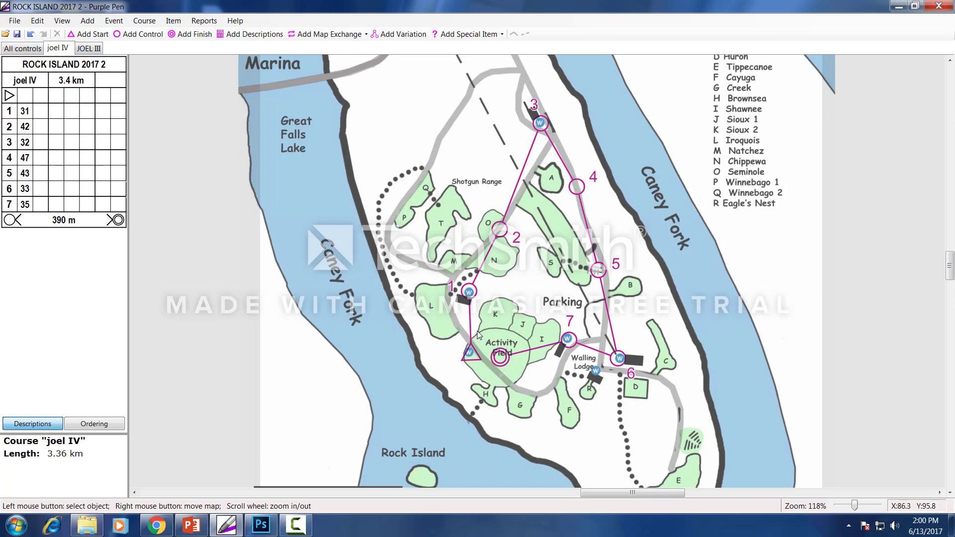
In the JOEL III course, give the start an upward direction clue.
{"action": "left_click", "coordinate": [95, 49]}
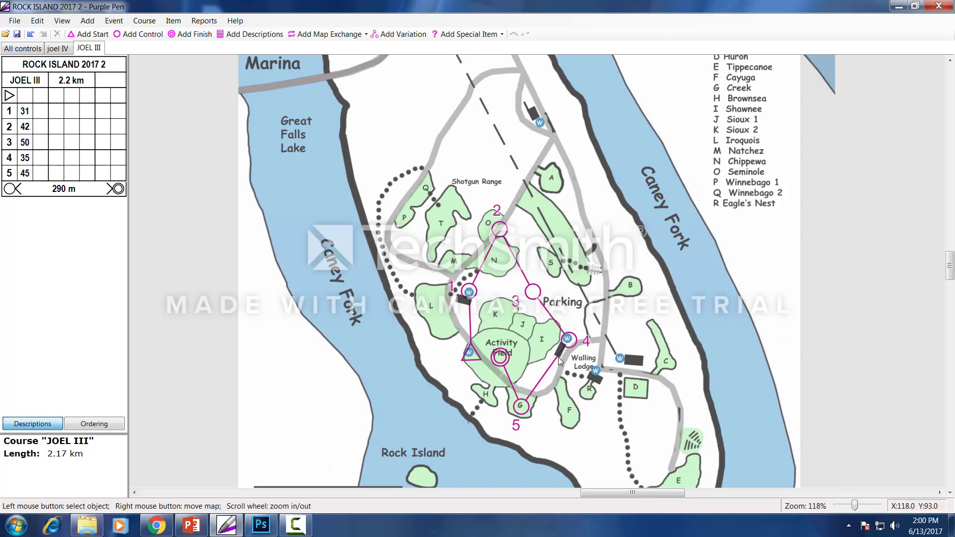
{"action": "left_click", "coordinate": [471, 353]}
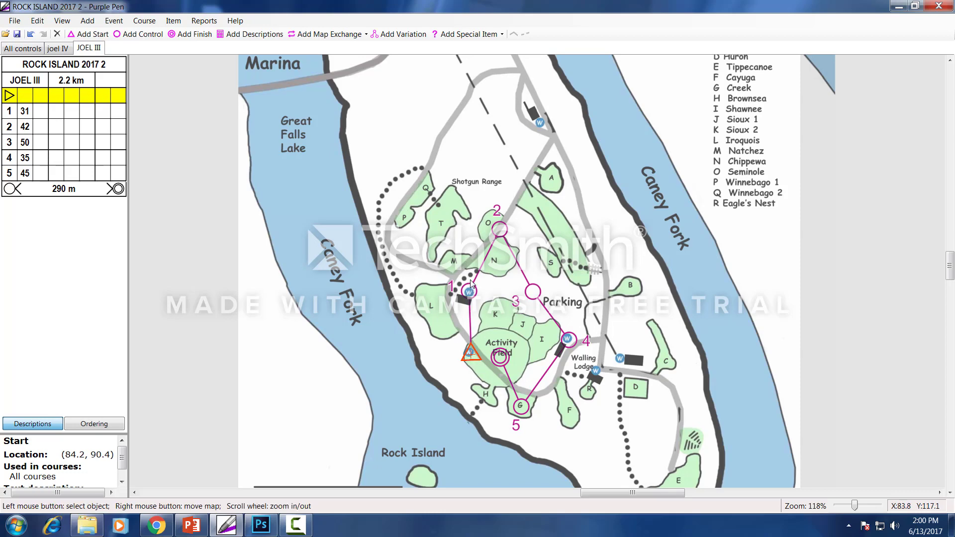
{"action": "left_click", "coordinate": [42, 101]}
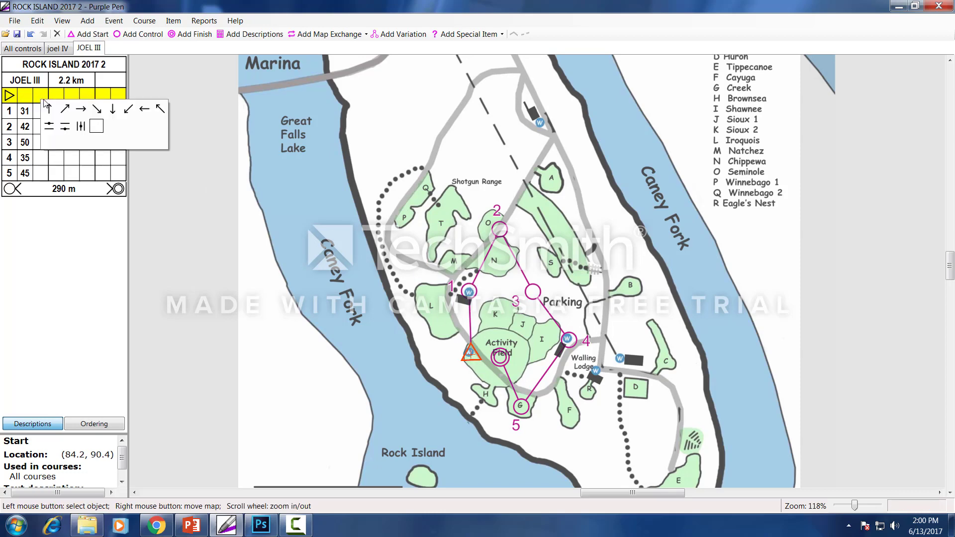
{"action": "left_click", "coordinate": [48, 107]}
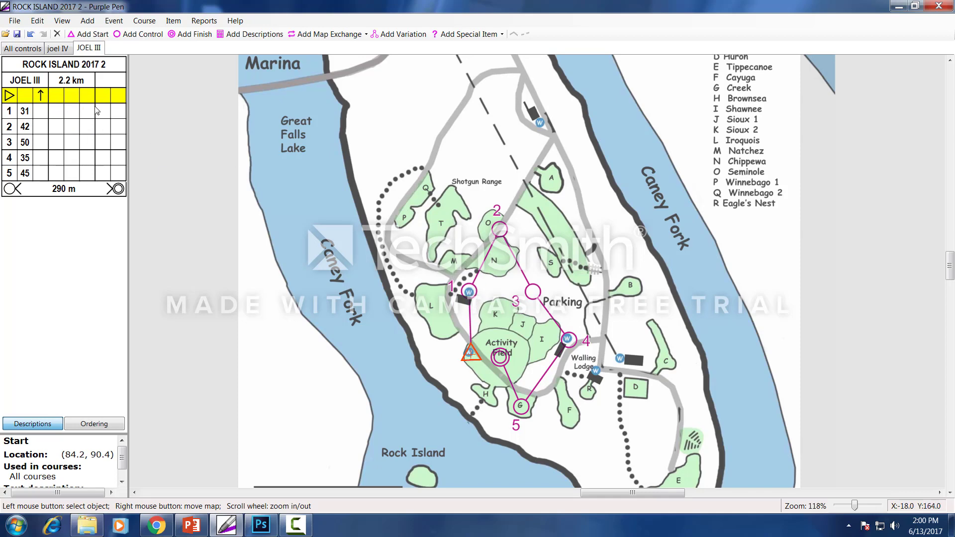
Set control 31's direction clue to north-east, then return to joel IV.
{"action": "left_click", "coordinate": [41, 113]}
{"action": "left_click", "coordinate": [41, 112]}
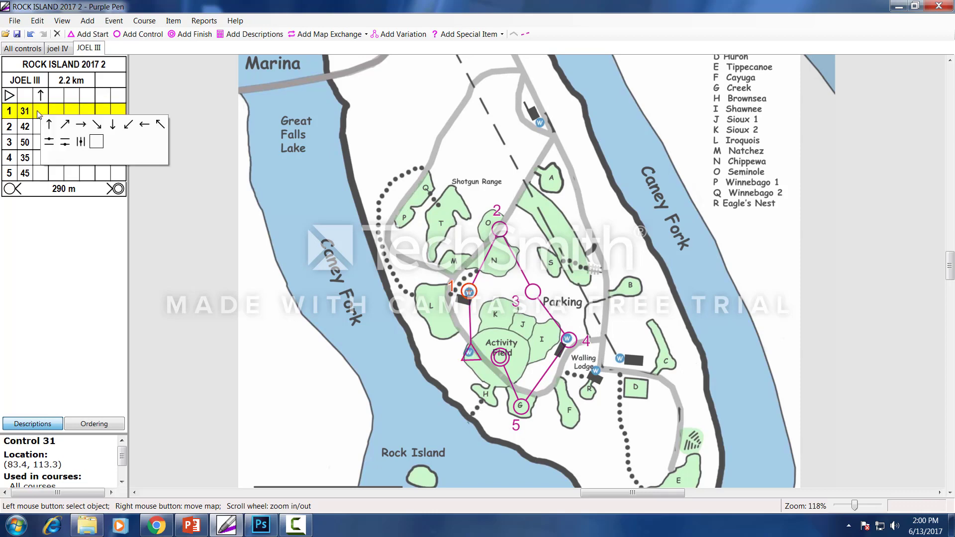
{"action": "left_click", "coordinate": [66, 126]}
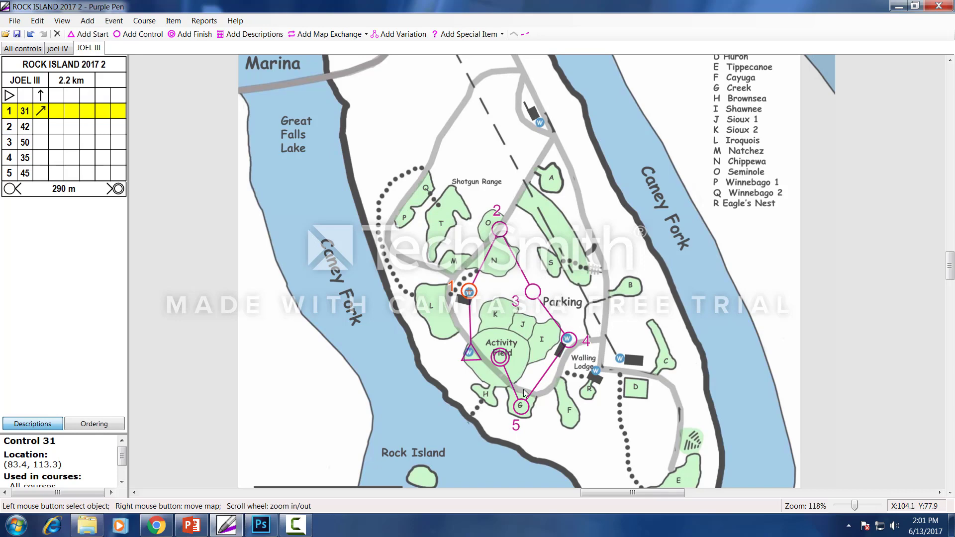
{"action": "left_click", "coordinate": [58, 48]}
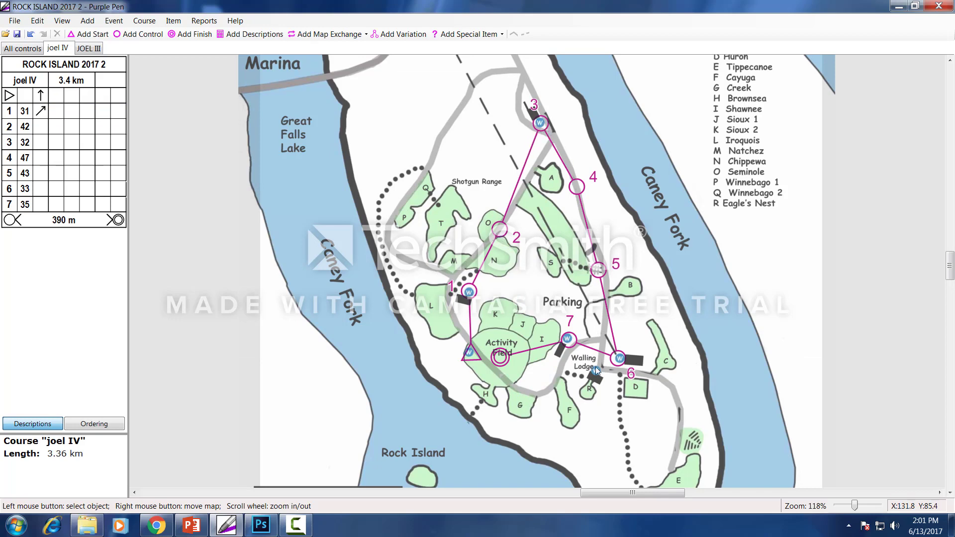
Compare control 35 in joel IV and JOEL III, then view all 13 controls.
{"action": "left_click", "coordinate": [568, 341]}
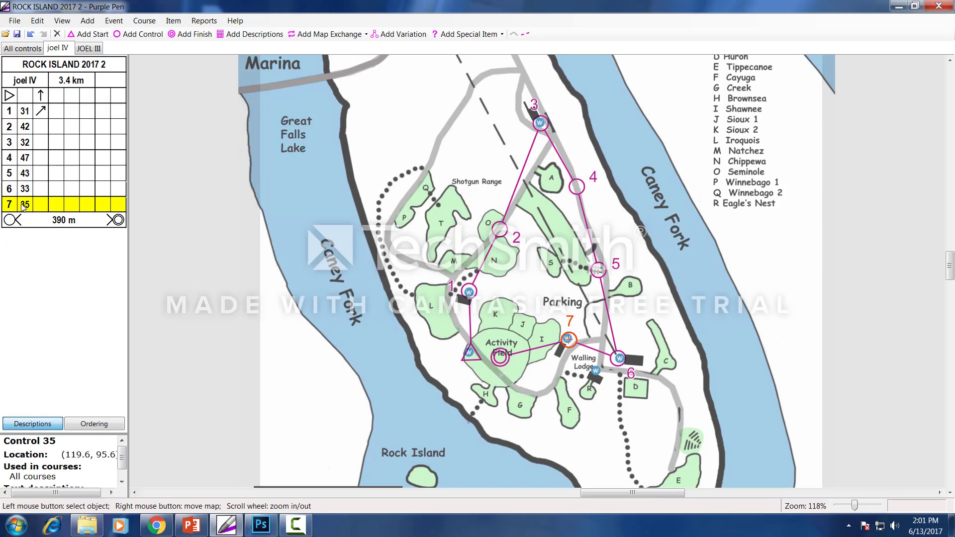
{"action": "left_click", "coordinate": [94, 50]}
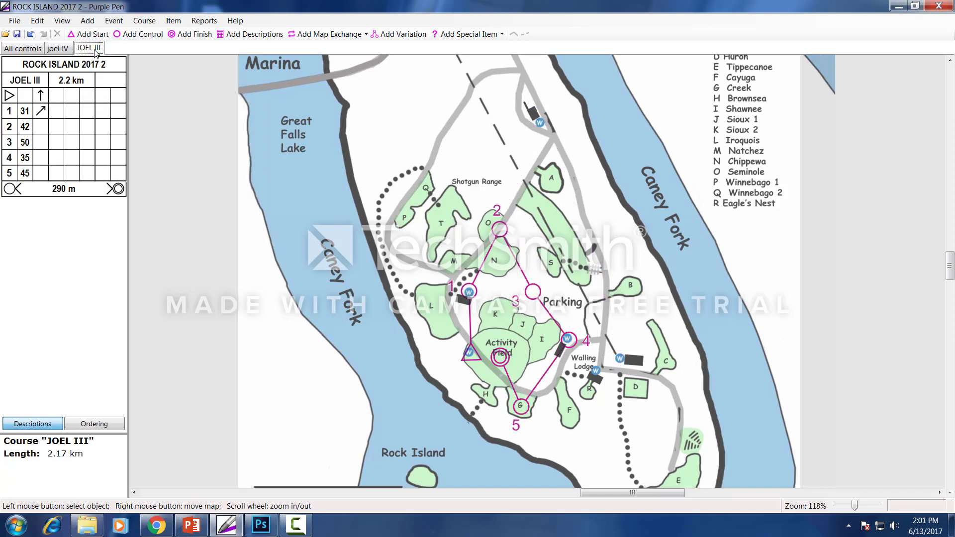
{"action": "left_click", "coordinate": [573, 342]}
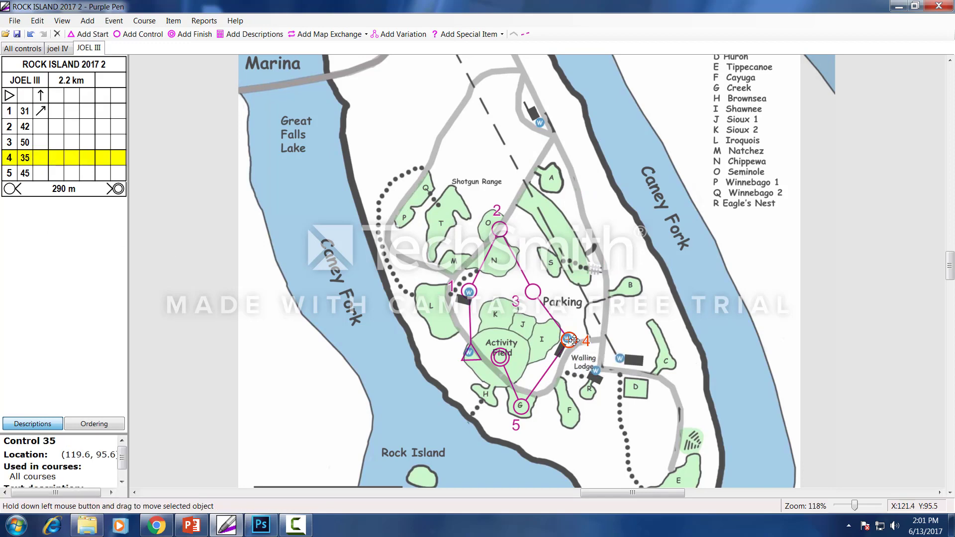
{"action": "left_click", "coordinate": [23, 48]}
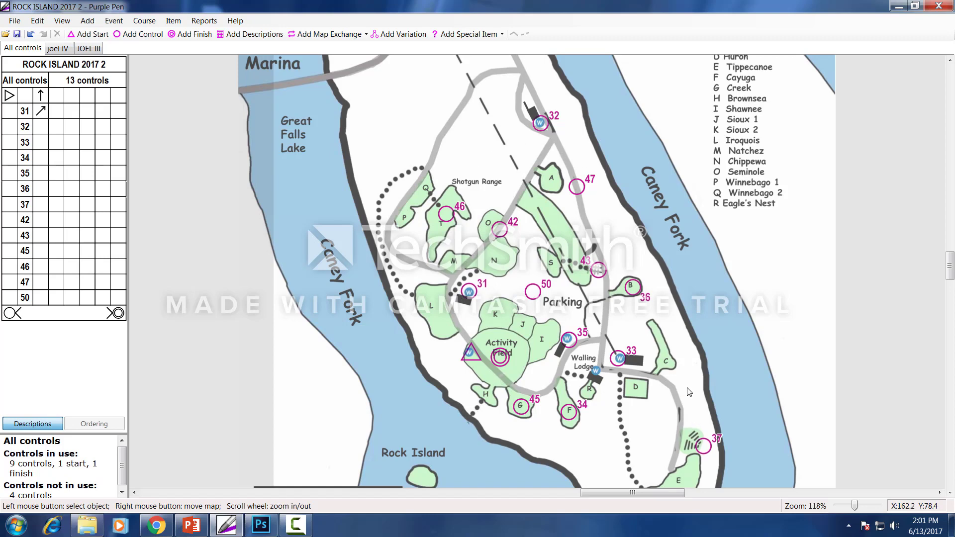
Drag control 37 down onto the Dock, then go back to the joel IV course.
{"action": "left_click_drag", "start_coordinate": [689, 393], "coordinate": [665, 282]}
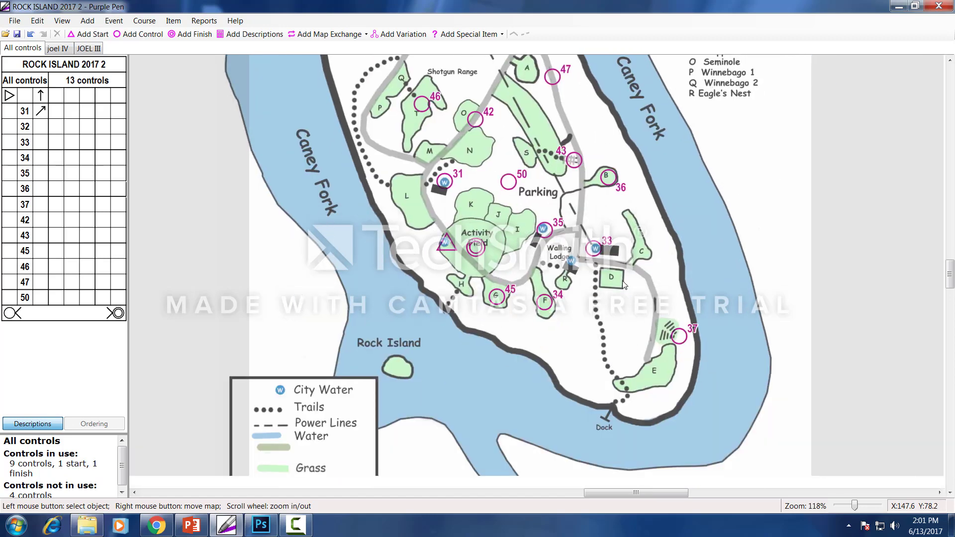
{"action": "left_click", "coordinate": [679, 343]}
{"action": "left_click_drag", "start_coordinate": [678, 343], "coordinate": [621, 420]}
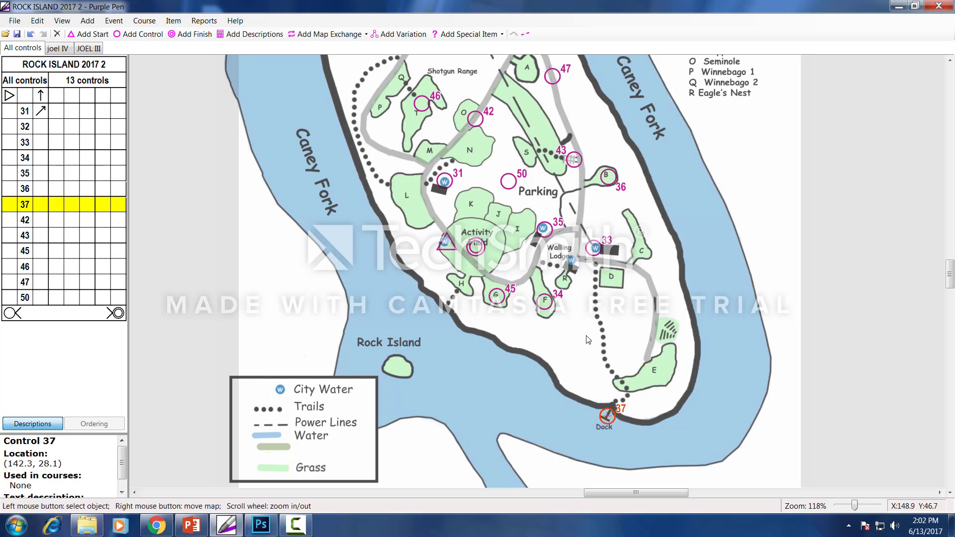
{"action": "left_click_drag", "start_coordinate": [565, 323], "coordinate": [560, 420]}
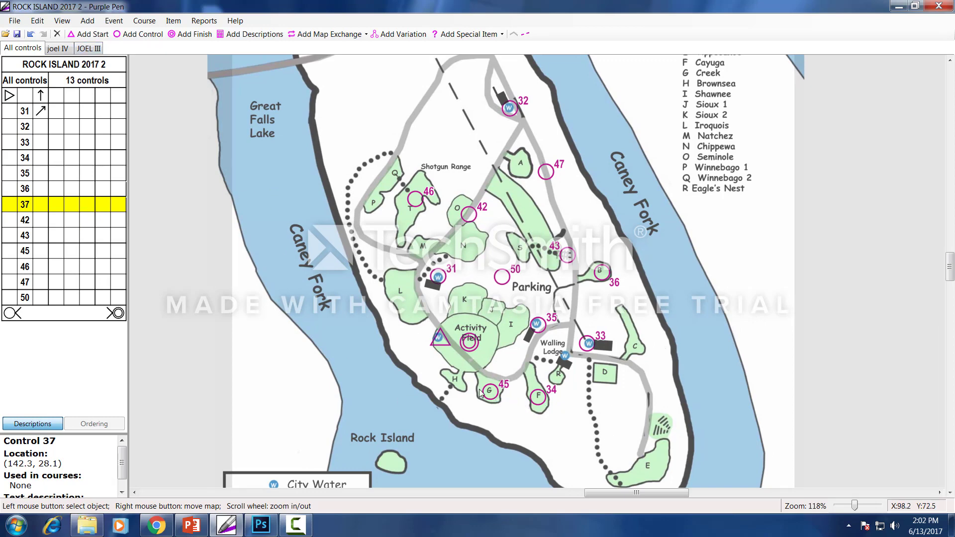
{"action": "left_click_drag", "start_coordinate": [480, 393], "coordinate": [493, 371]}
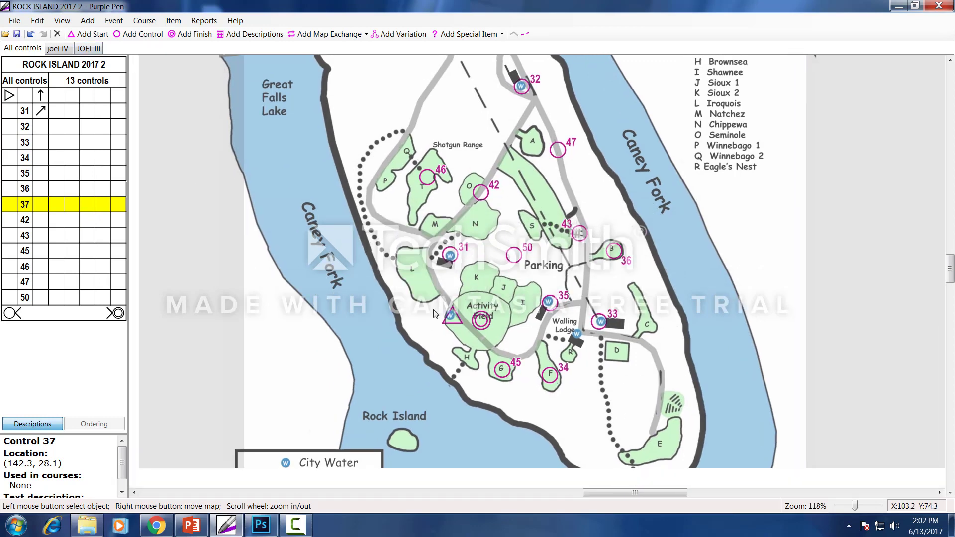
{"action": "left_click", "coordinate": [97, 49]}
{"action": "left_click", "coordinate": [62, 49]}
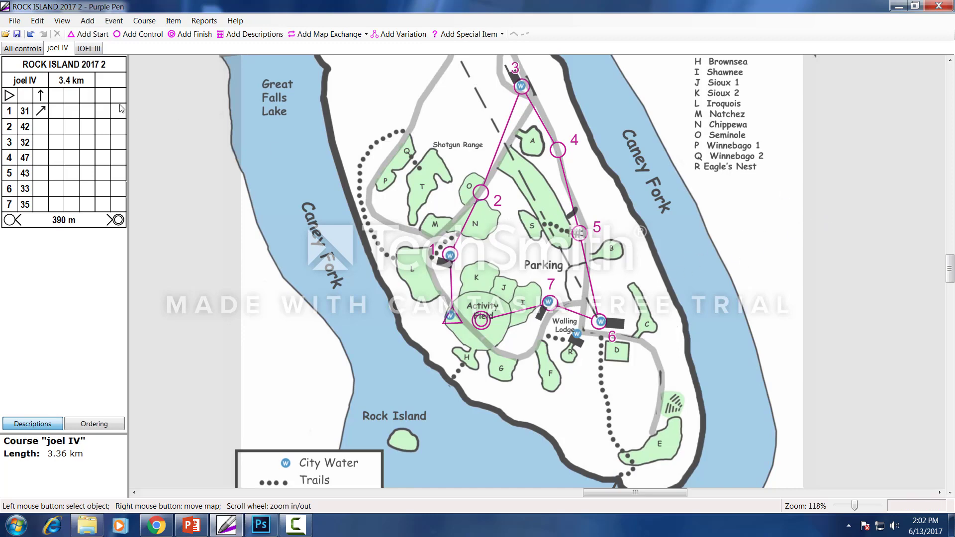
{"action": "left_click", "coordinate": [145, 23]}
{"action": "mouse_move", "coordinate": [170, 27]}
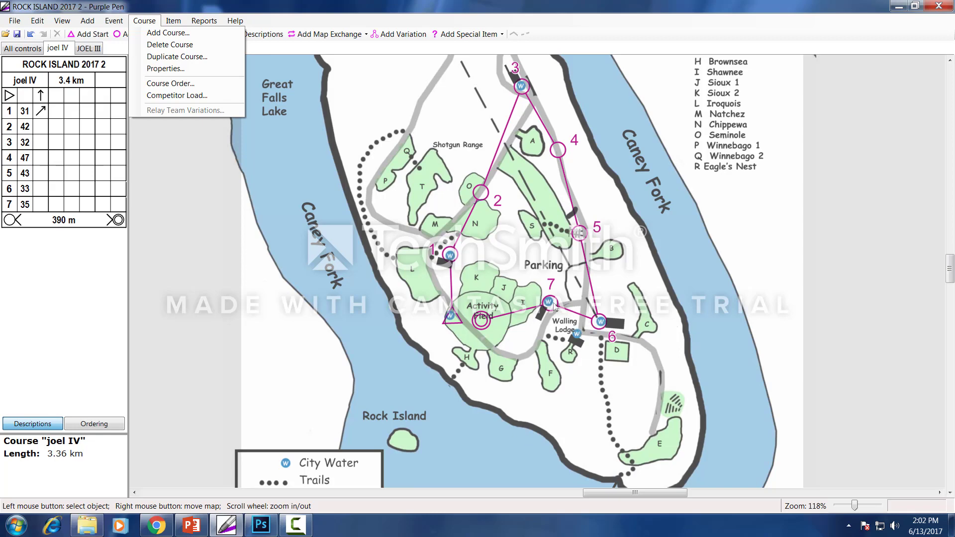
{"action": "left_click", "coordinate": [531, 289]}
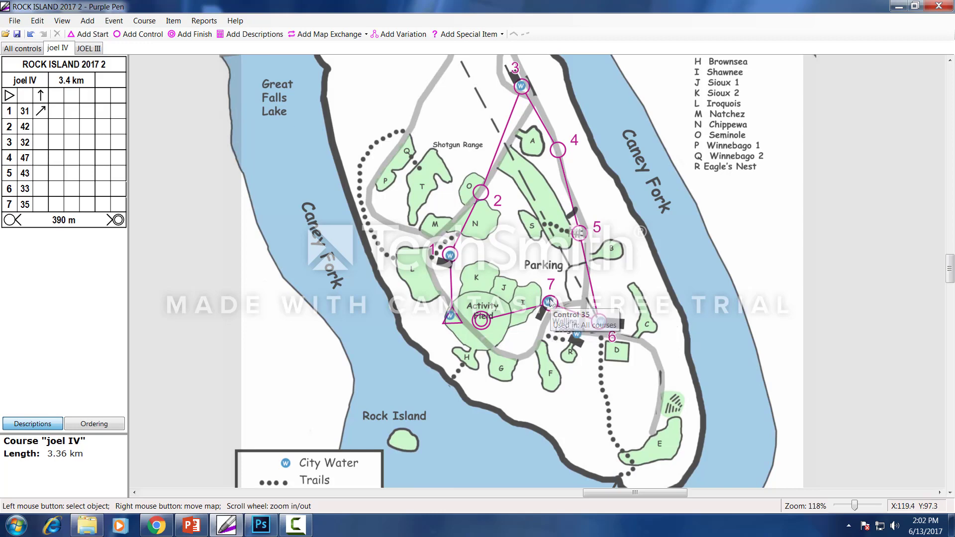
{"action": "left_click", "coordinate": [549, 302]}
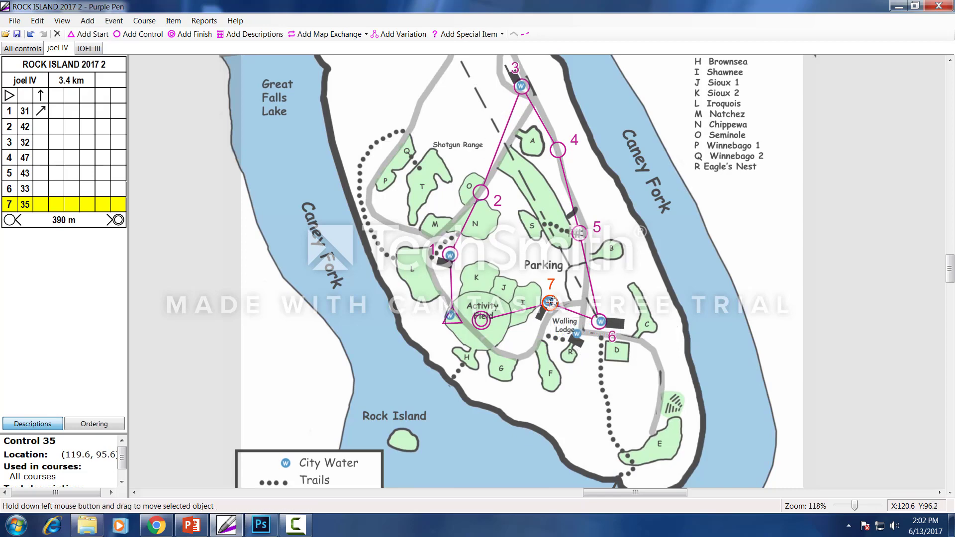
{"action": "left_click", "coordinate": [580, 234]}
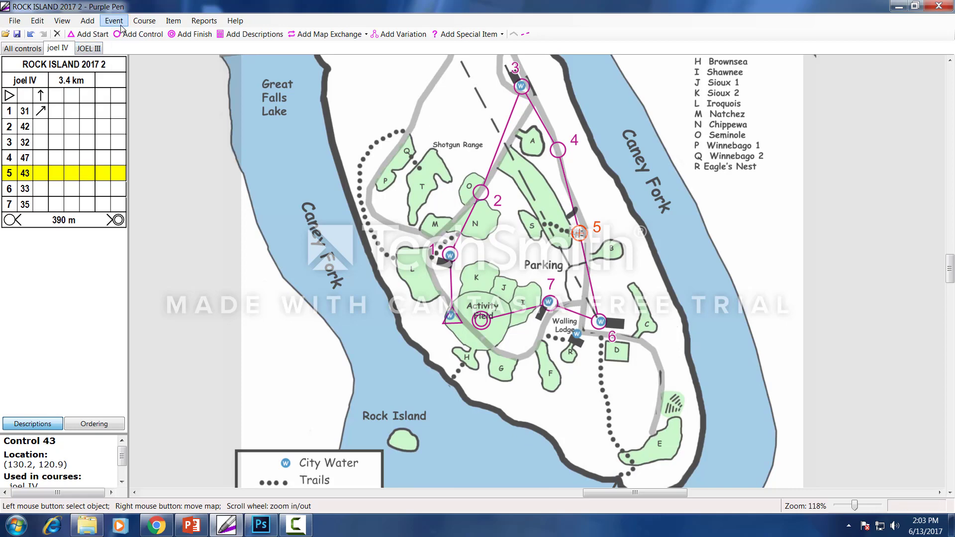
Create a course named 'tuesday' and add existing control 50 as its first control.
{"action": "left_click", "coordinate": [145, 20]}
{"action": "left_click", "coordinate": [157, 31]}
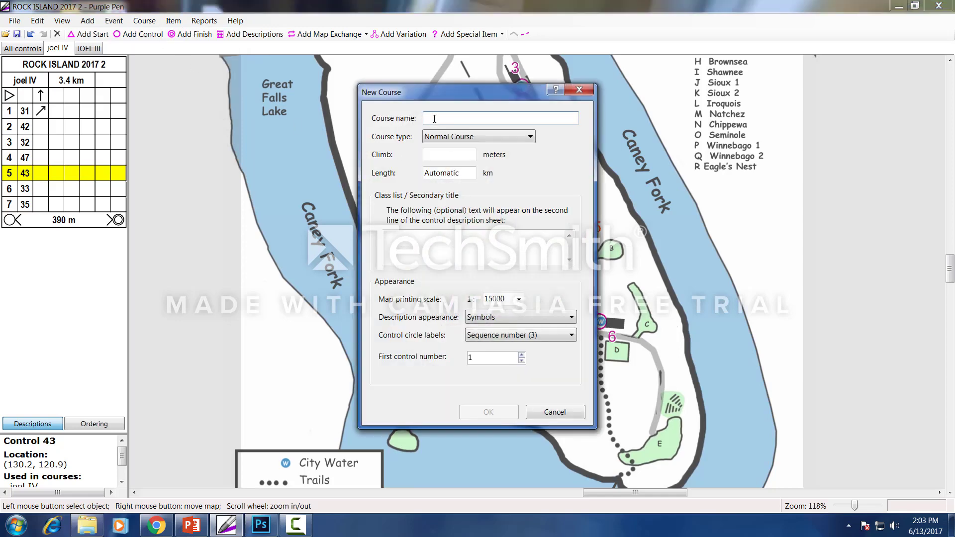
{"action": "type", "text": "tuesday"}
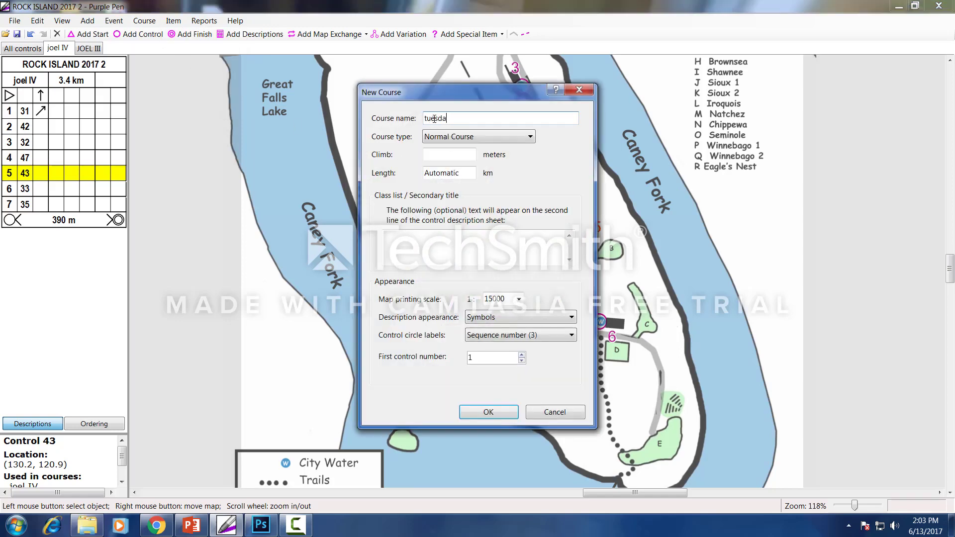
{"action": "left_click", "coordinate": [485, 412]}
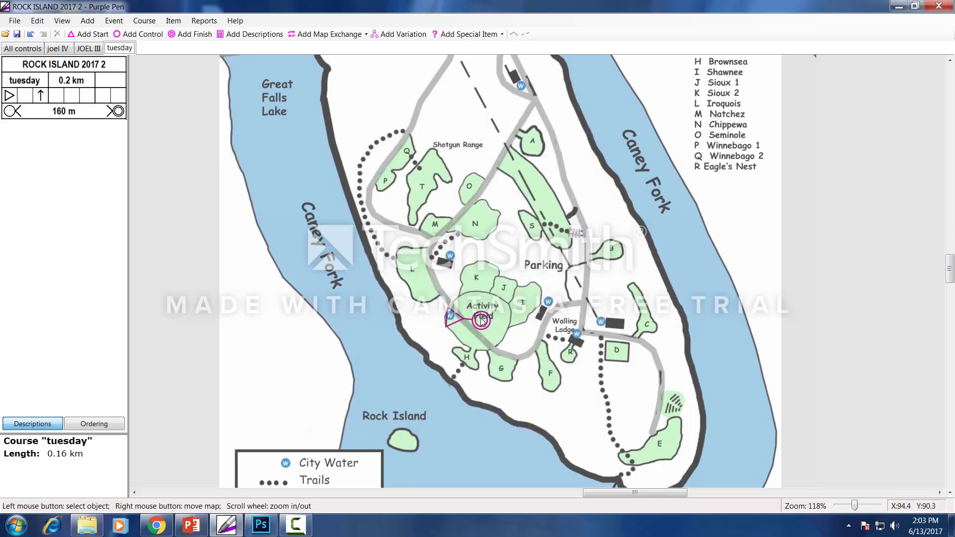
{"action": "left_click", "coordinate": [142, 35]}
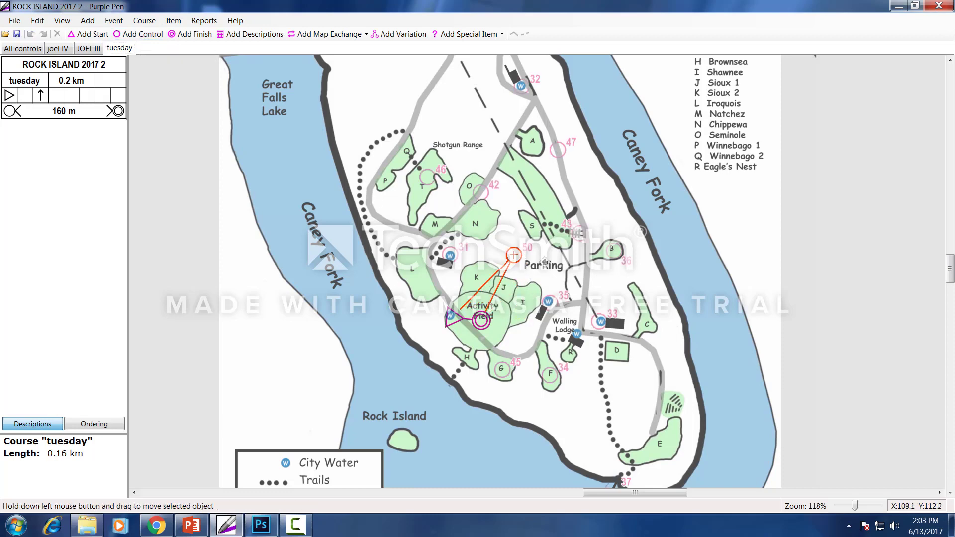
{"action": "left_click", "coordinate": [517, 257]}
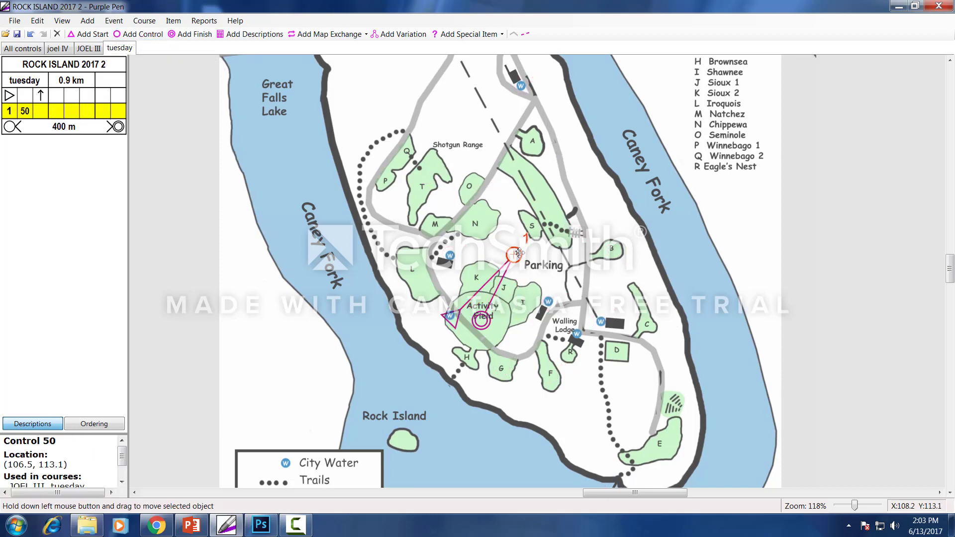